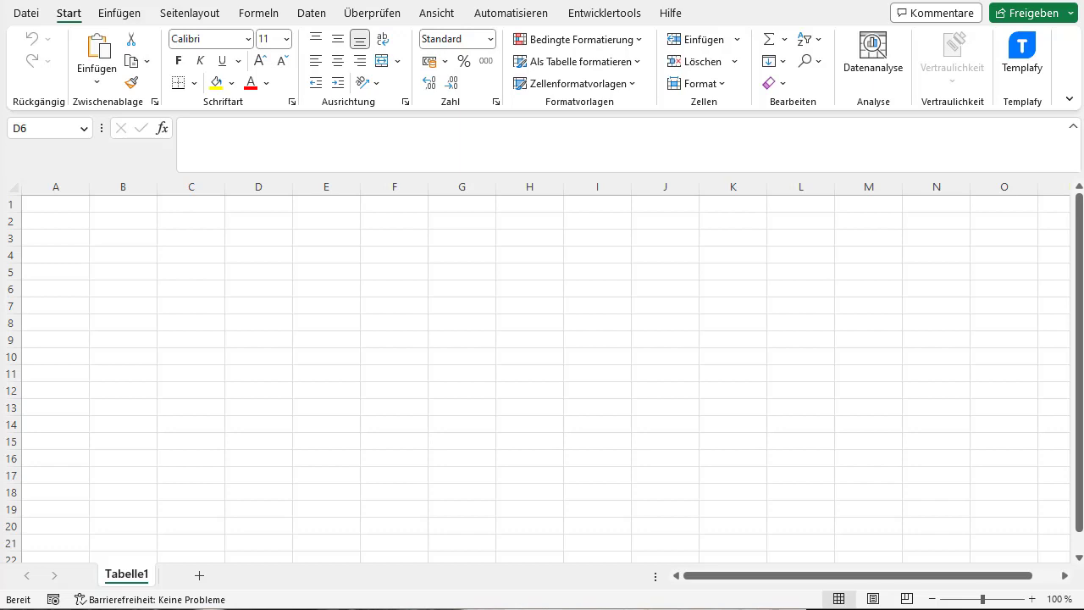
# - Add a new sheet, rename it from Tabelle3 to Test, then return to Tabelle1
pyautogui.click(176, 271)
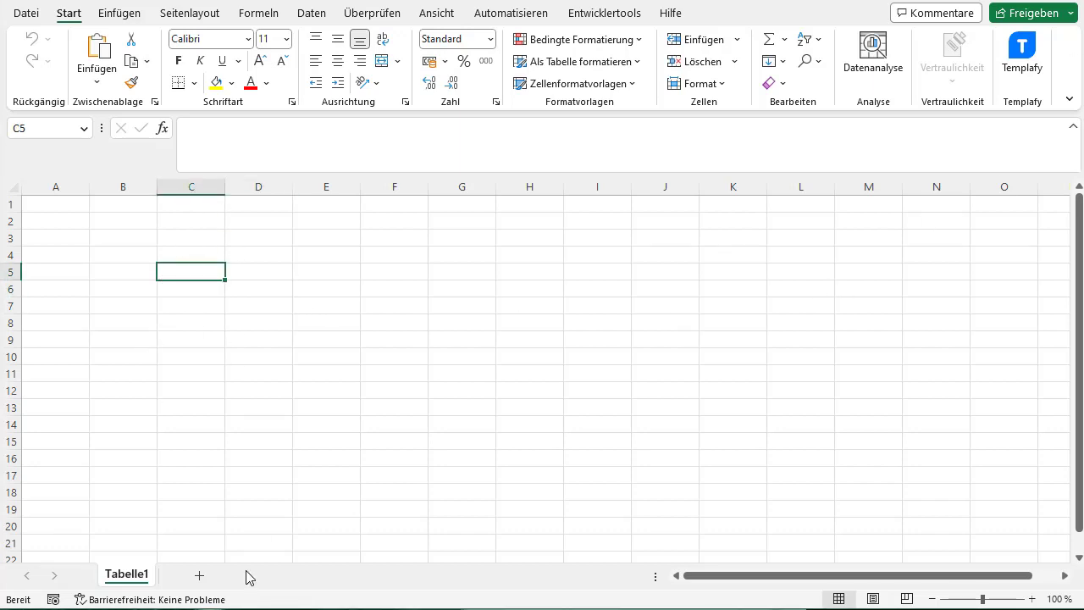
pyautogui.click(199, 575)
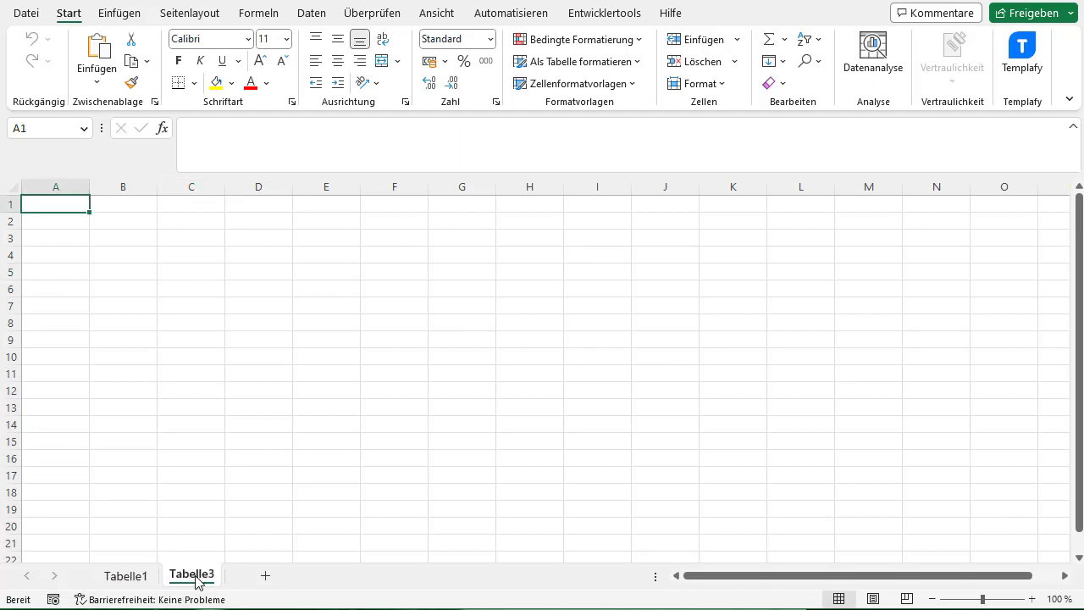
pyautogui.rightClick(196, 579)
pyautogui.click(267, 394)
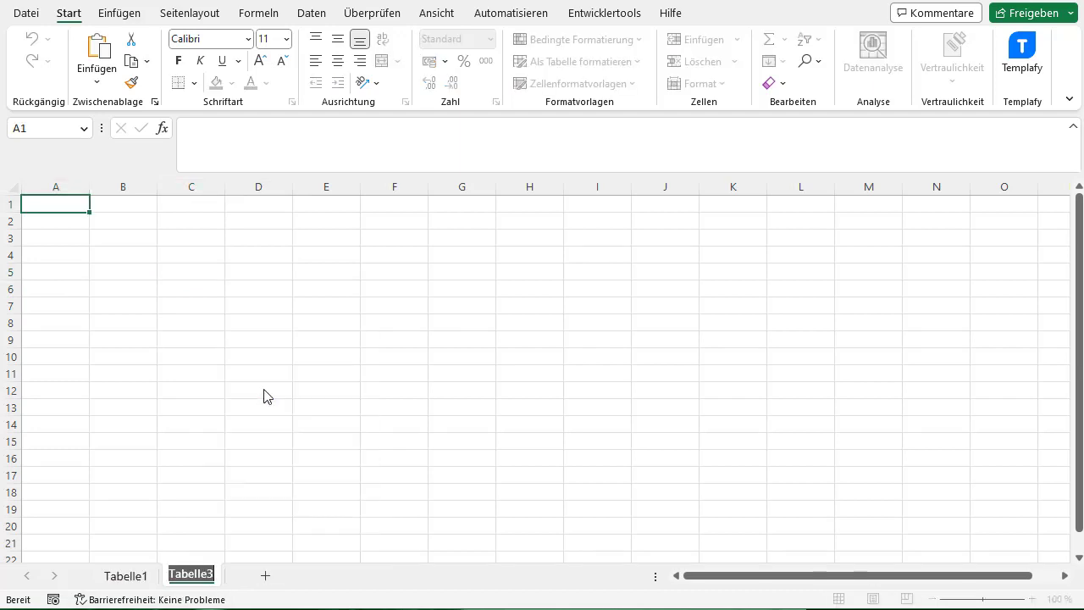
pyautogui.write('Test')
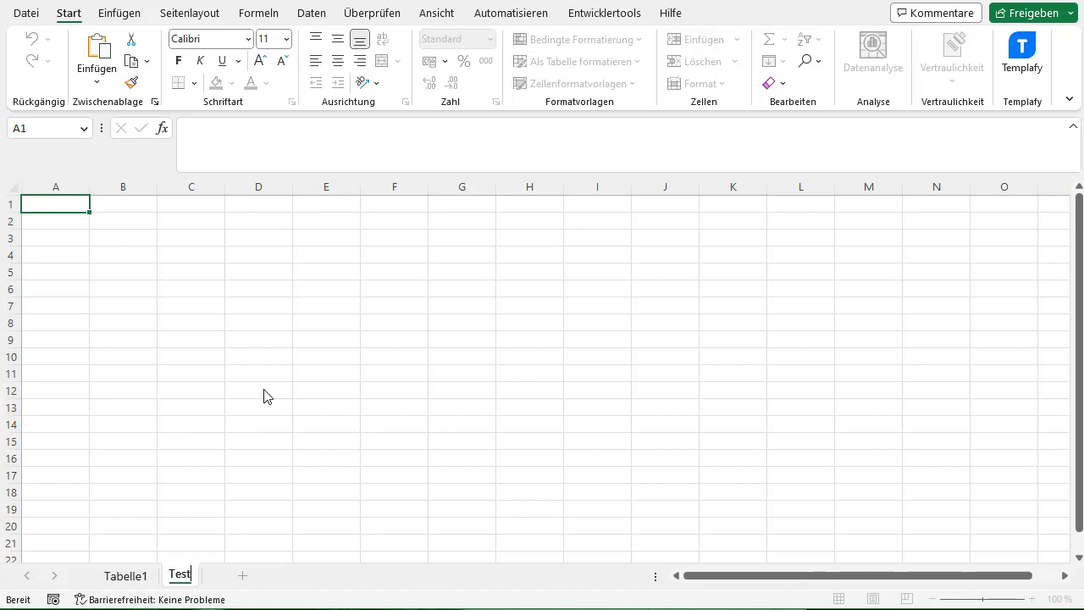
pyautogui.press('Return')
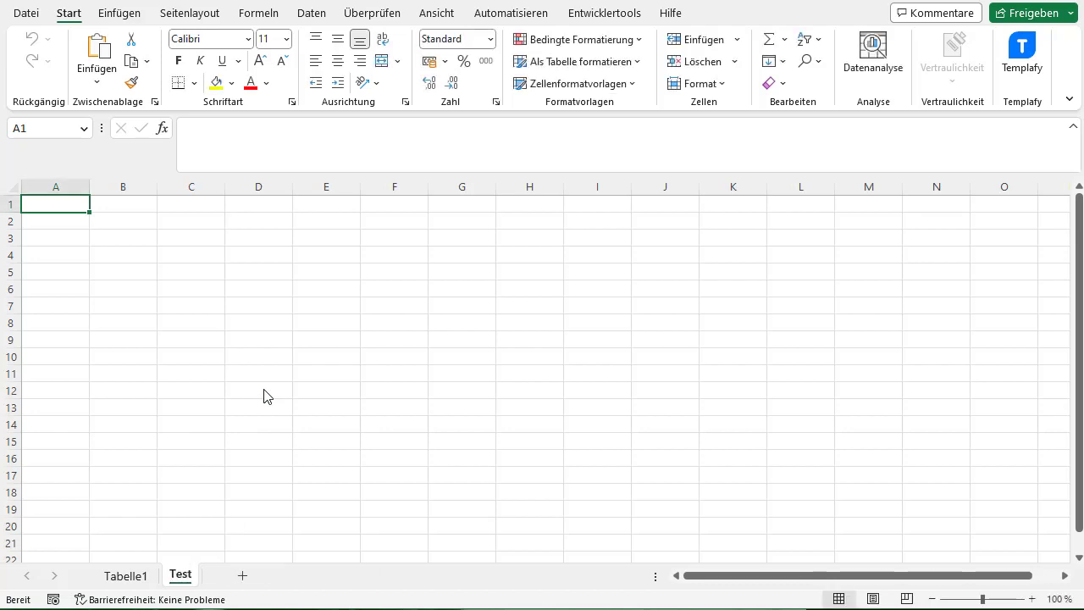
pyautogui.click(165, 304)
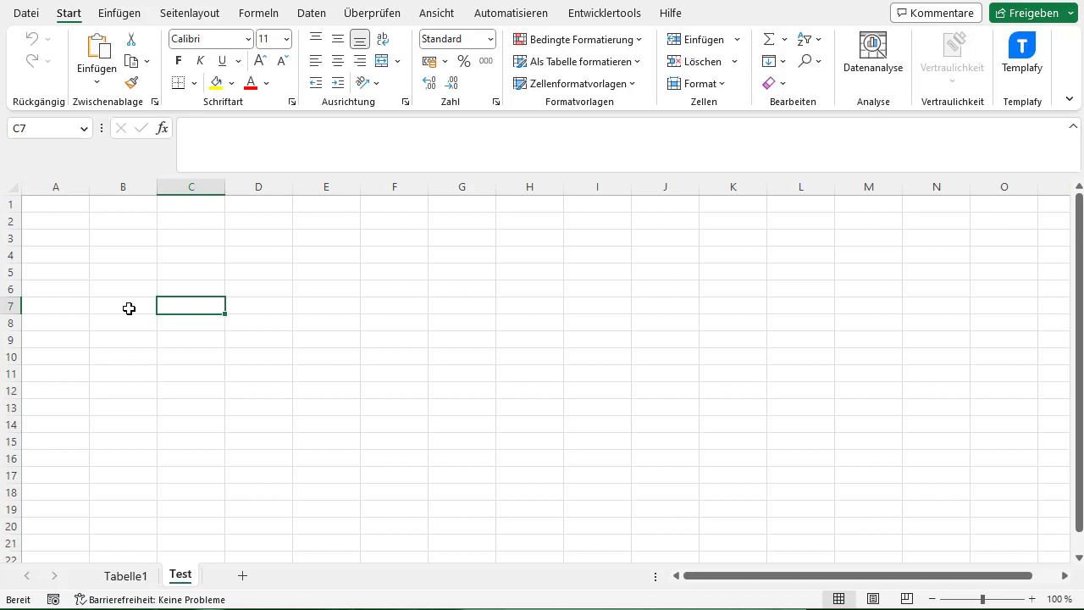
pyautogui.click(141, 577)
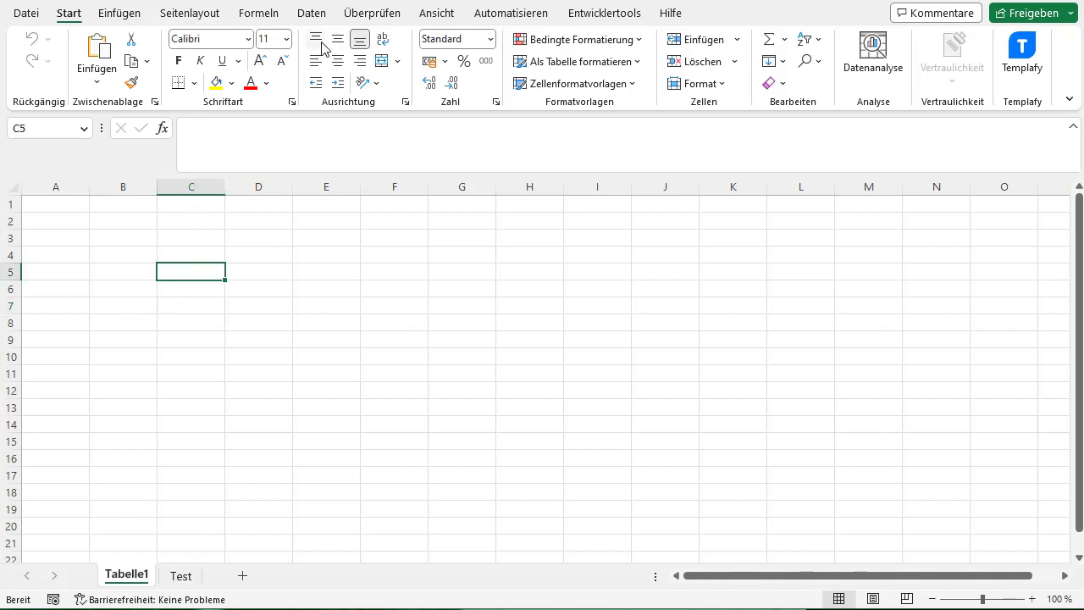
# - Open the Visual Basic editor and insert a new standard module, Modul1, into the project
pyautogui.click(583, 17)
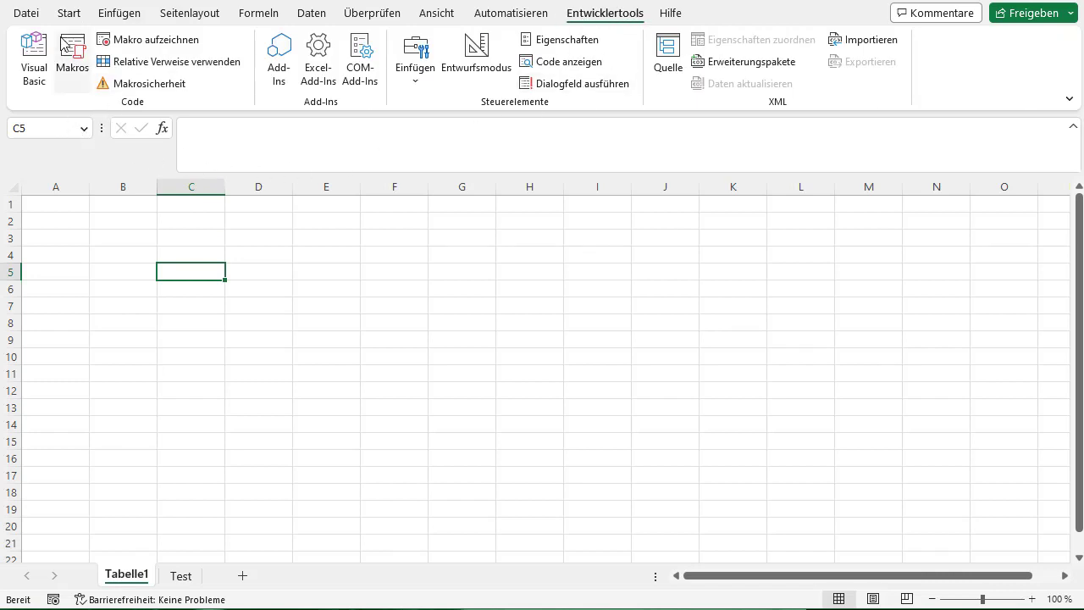
pyautogui.click(37, 83)
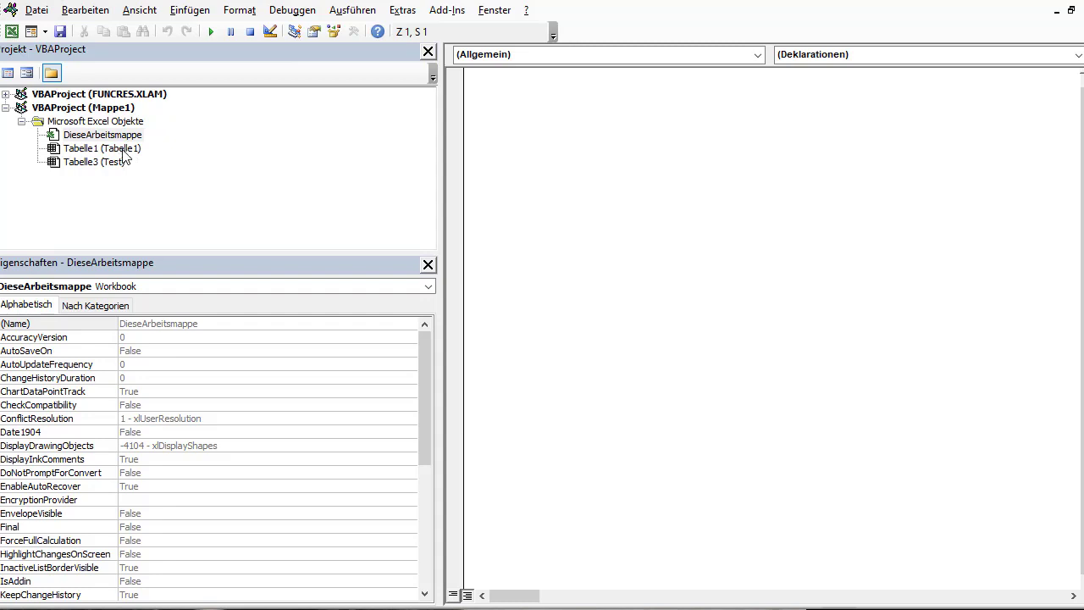
pyautogui.rightClick(104, 123)
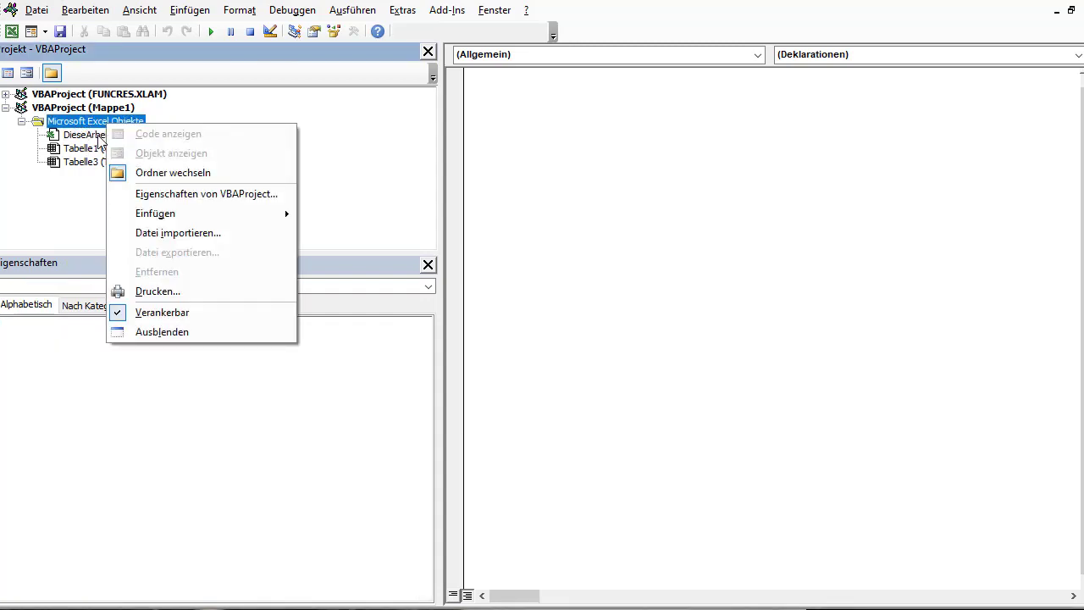
pyautogui.moveTo(155, 214)
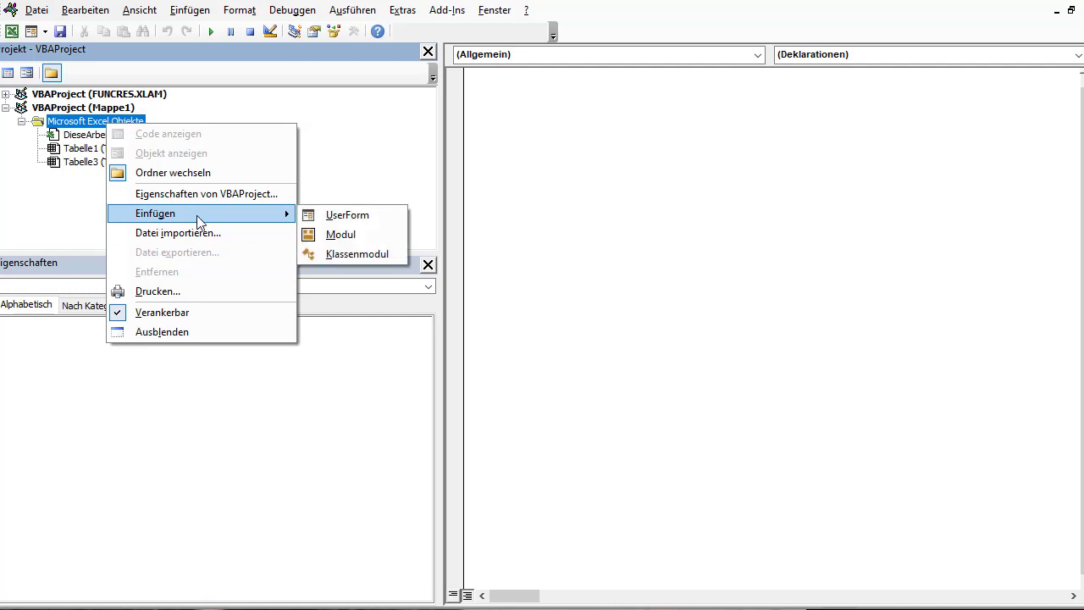
pyautogui.click(352, 235)
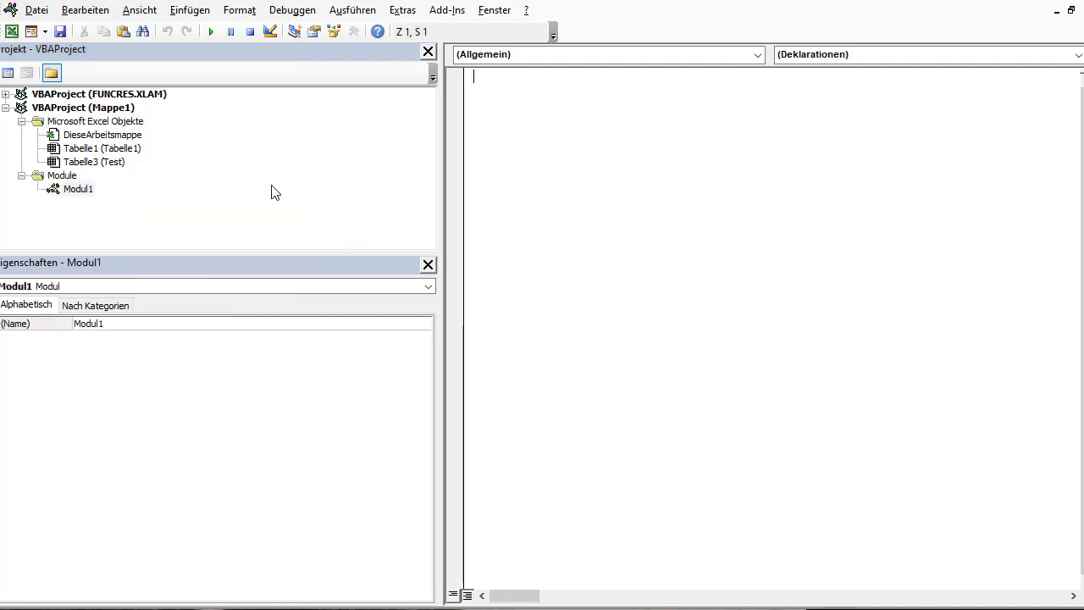
pyautogui.click(102, 153)
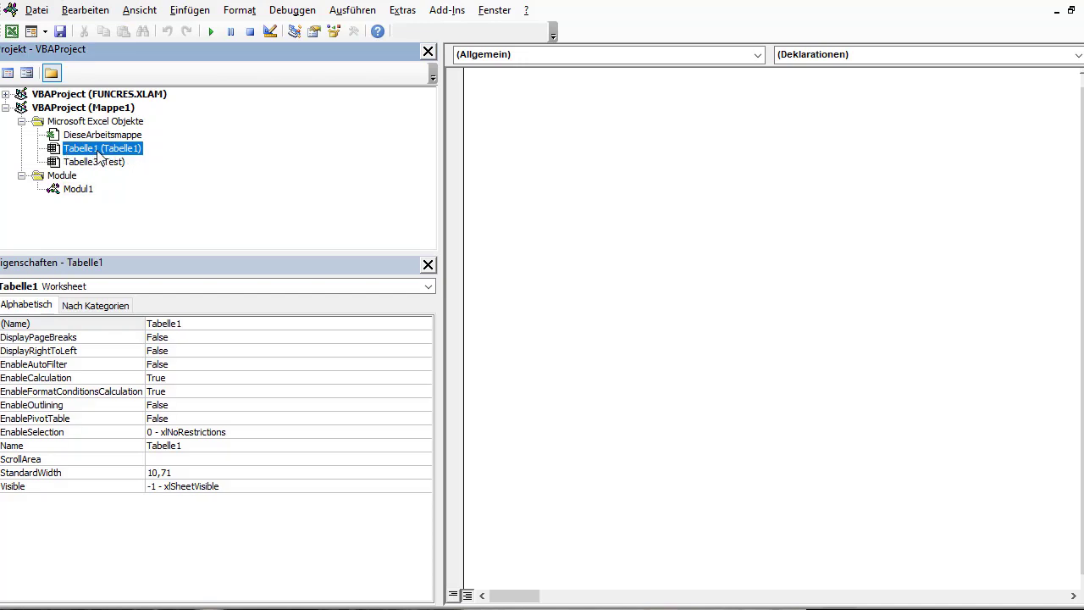
pyautogui.click(94, 164)
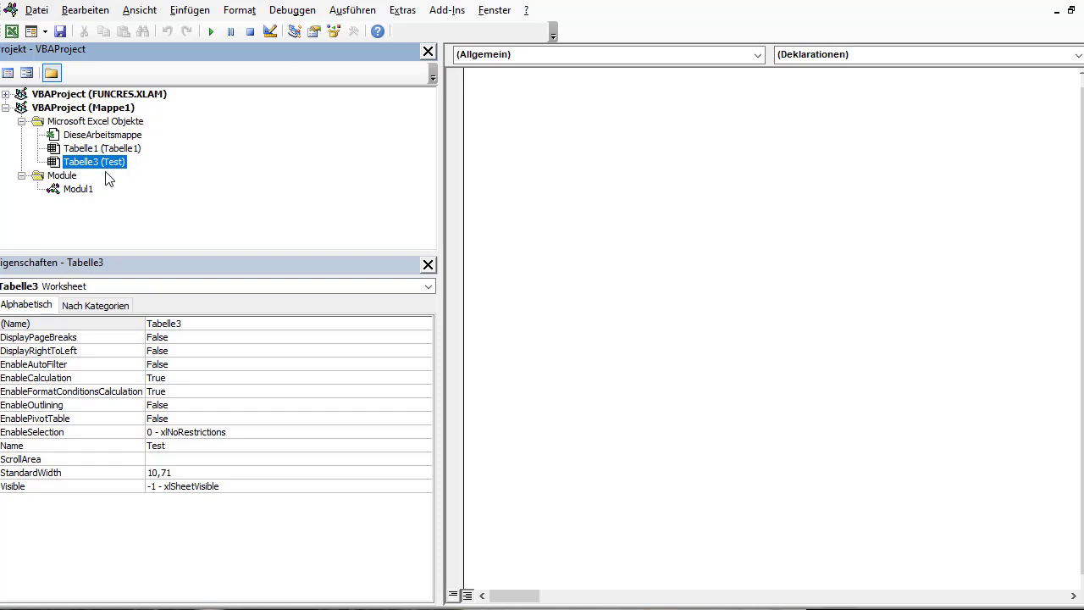
pyautogui.click(81, 189)
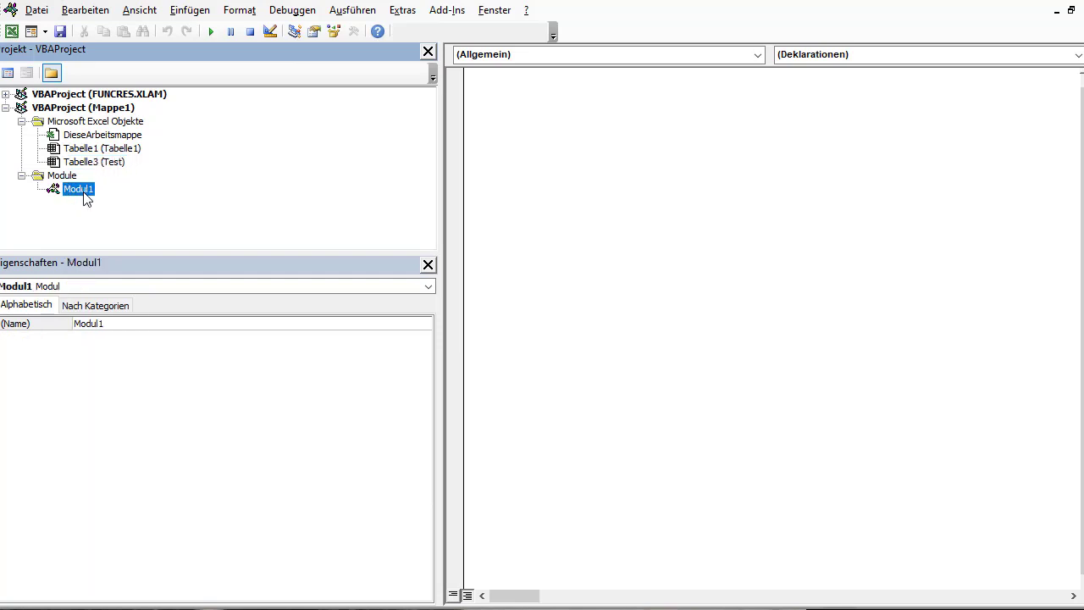
# - Paste the WorksheetExists(shtName) function code into the empty Modul1
pyautogui.click(560, 169)
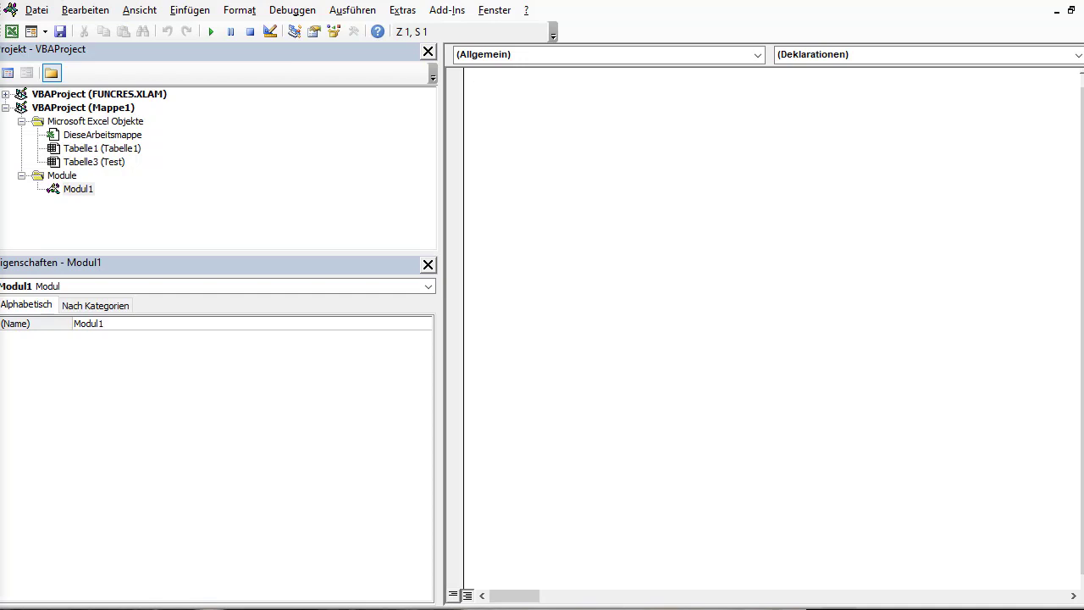
pyautogui.click(533, 117)
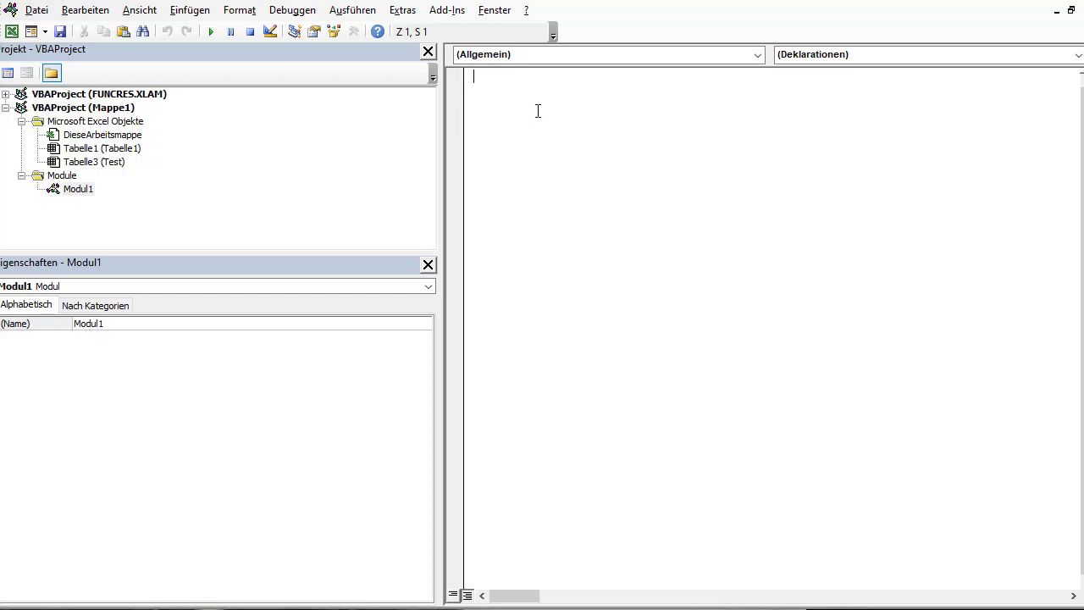
pyautogui.write('Function WorksheetExists(shtName As String) As Boolean     On Error Resume Next     WorksheetExists = (ThisWorkbook.Worksheets(shtName).Name <> "") End Function')
# - Walk through the function: its name, the shtName String parameter and the .Name comparison
pyautogui.doubleClick(575, 76)
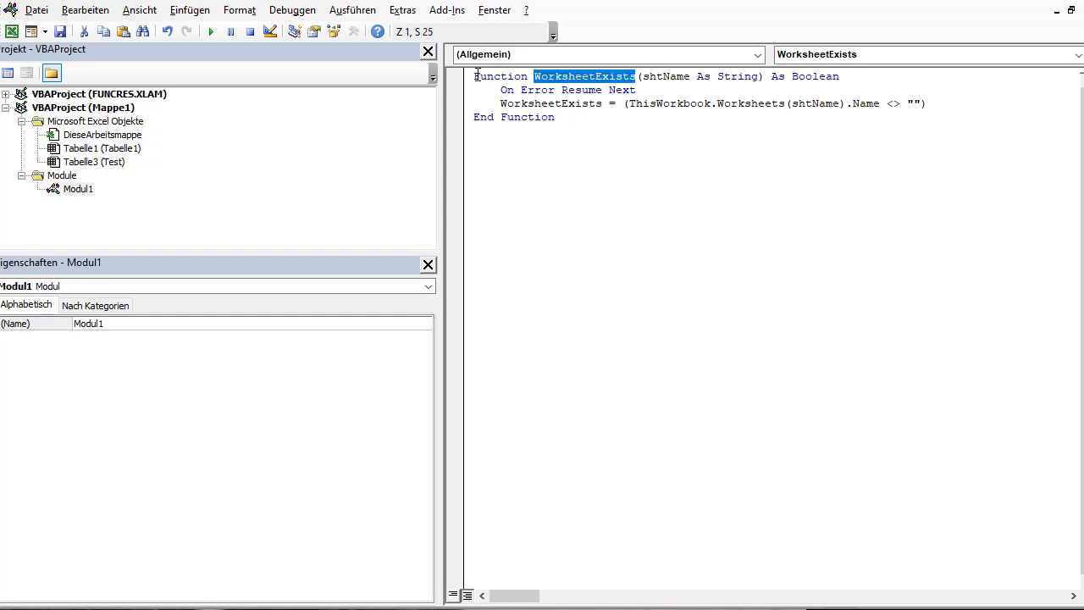
pyautogui.doubleClick(487, 78)
pyautogui.click(568, 78)
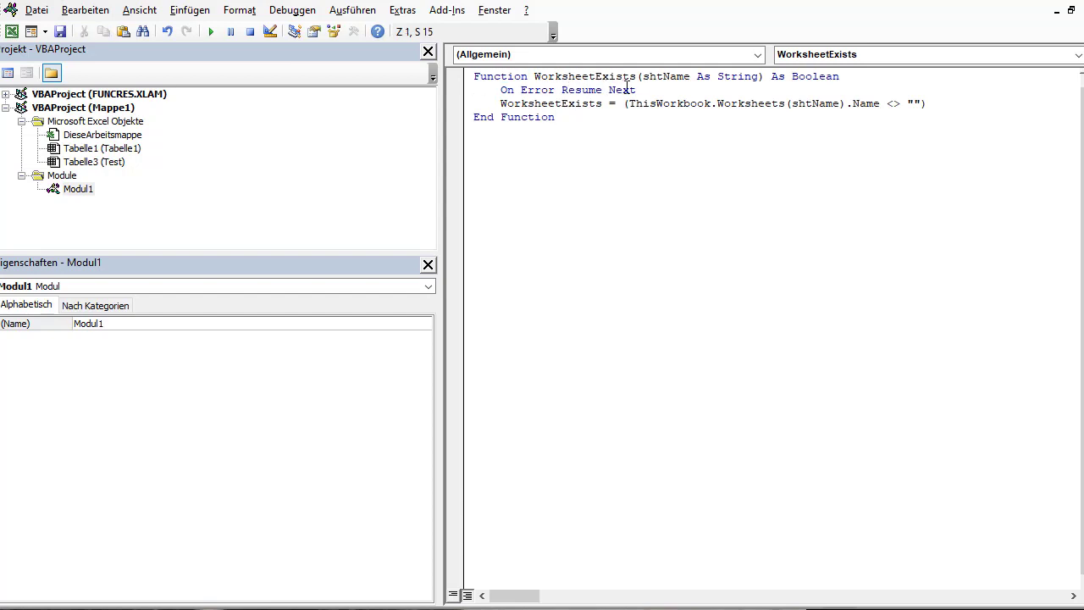
pyautogui.doubleClick(678, 77)
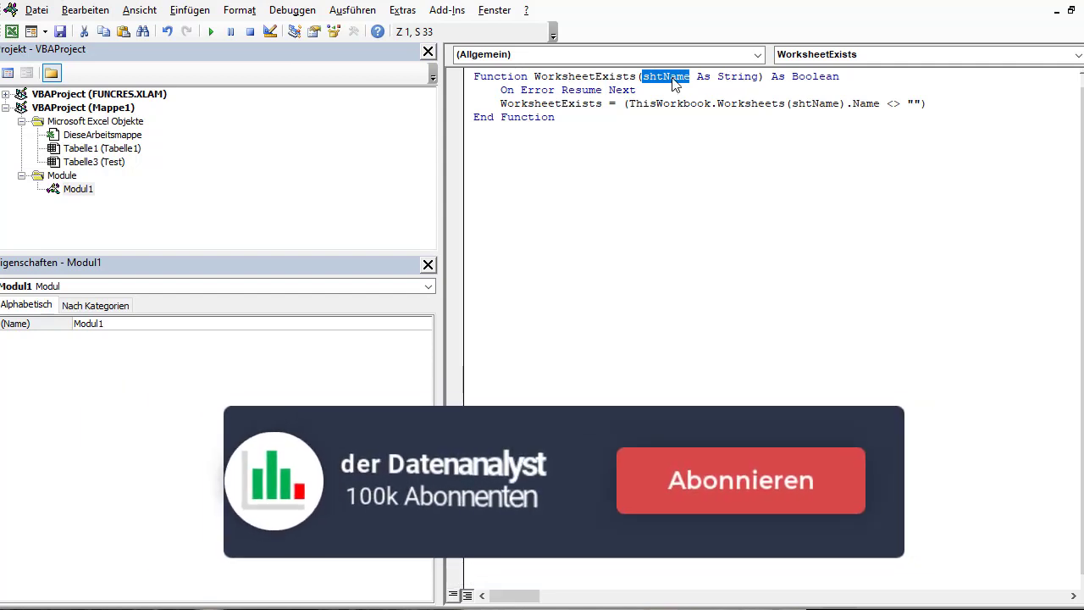
pyautogui.click(667, 82)
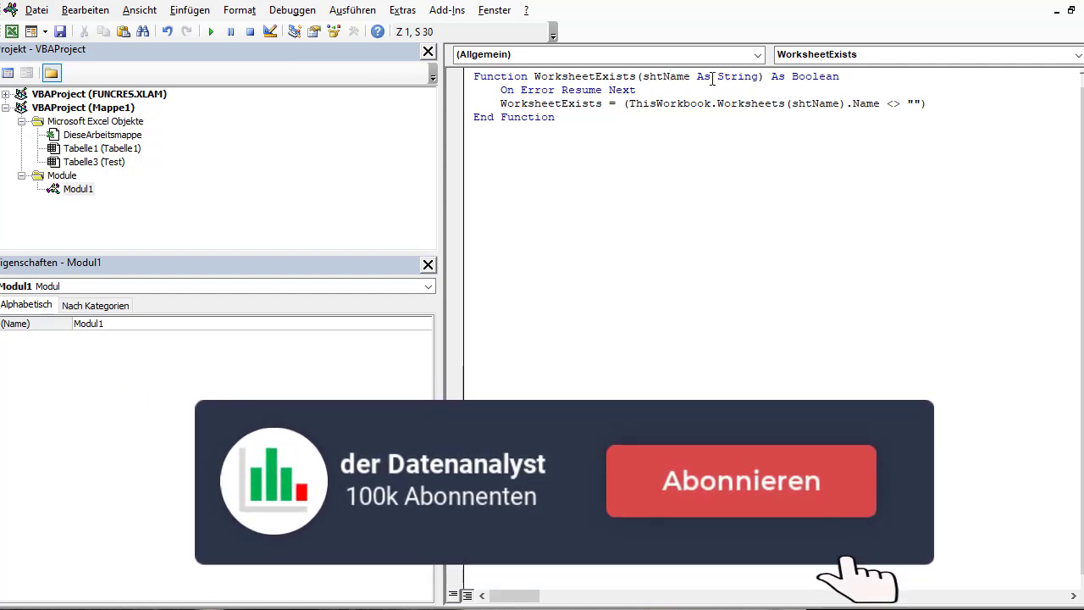
pyautogui.moveTo(758, 77); pyautogui.dragTo(717, 77)
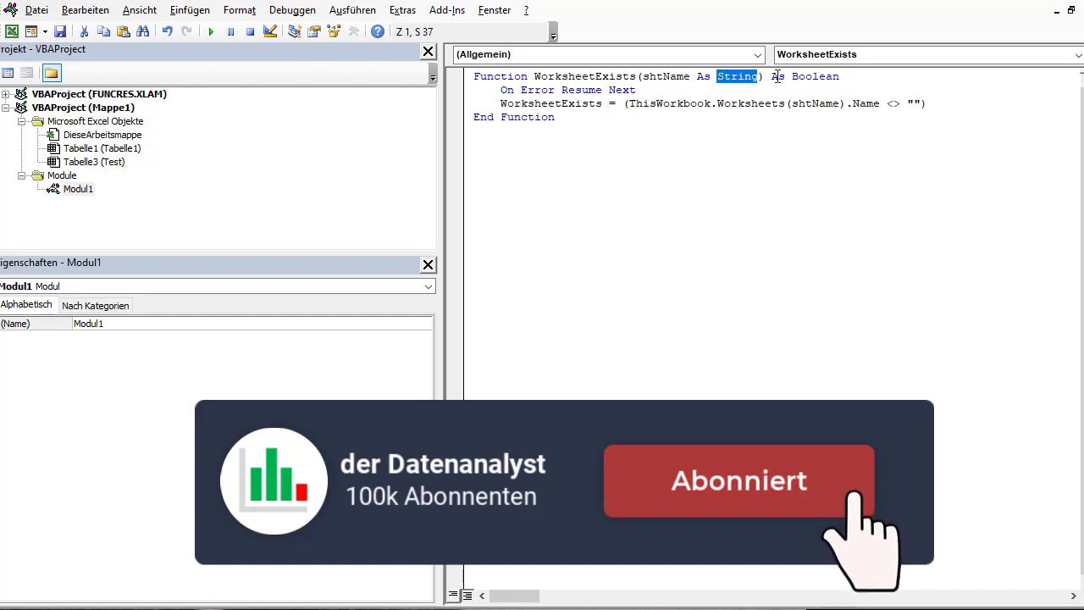
pyautogui.click(785, 77)
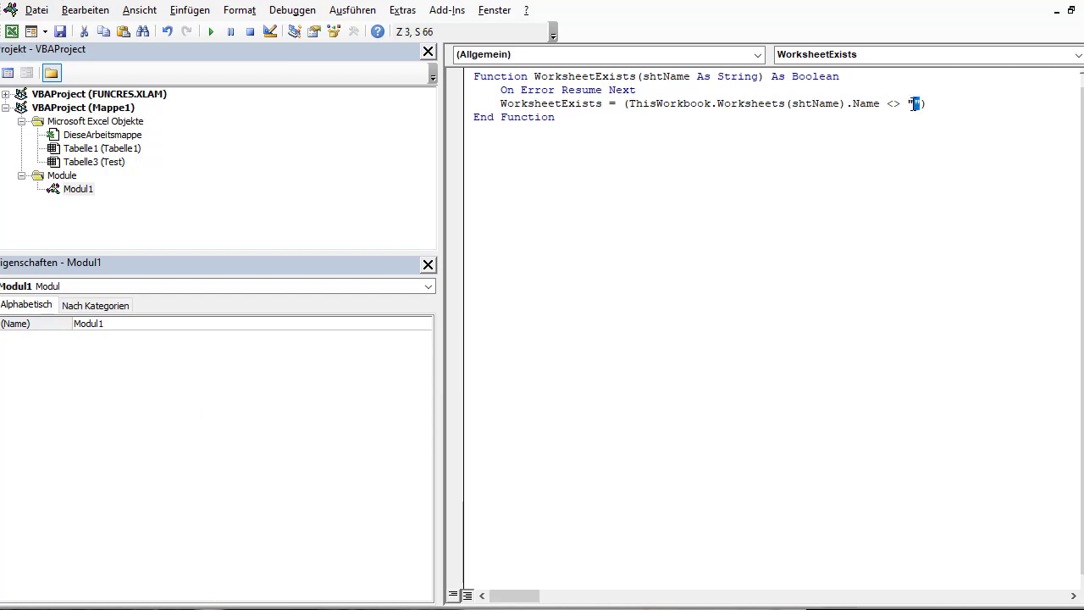
pyautogui.moveTo(918, 105); pyautogui.dragTo(873, 104)
pyautogui.click(872, 104)
# - Create a new macro named TestTabelle from the Makros dialog
pyautogui.click(205, 34)
pyautogui.moveTo(339, 2); pyautogui.dragTo(636, 152)
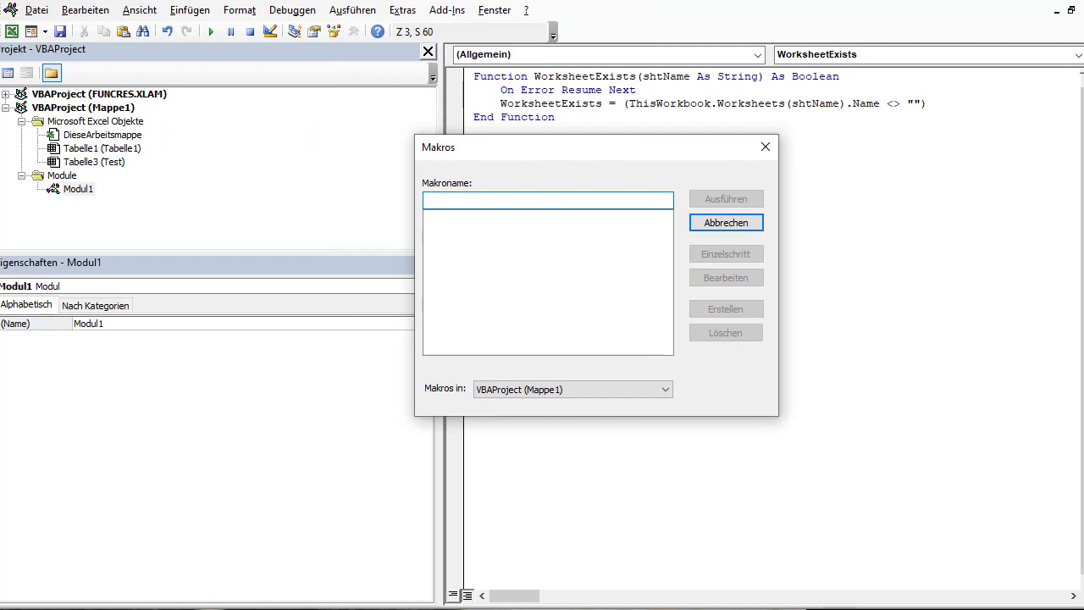
pyautogui.click(488, 196)
pyautogui.write('TestTabelle')
pyautogui.click(734, 314)
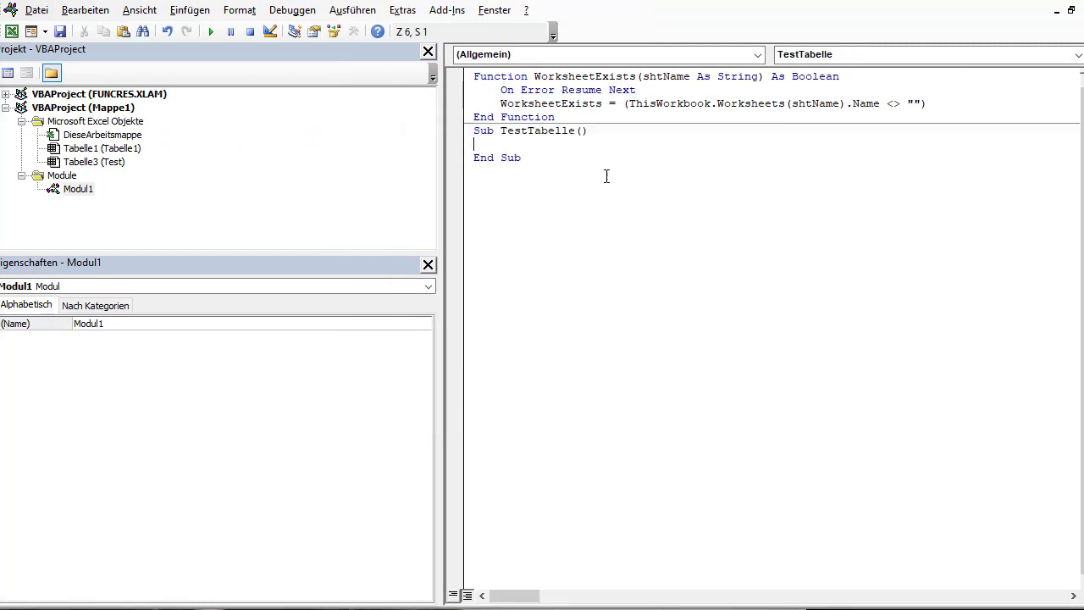
# - Paste the If WorksheetExists("Test") found/not-found MsgBox block into TestTabelle
pyautogui.click(584, 116)
pyautogui.press('Return')
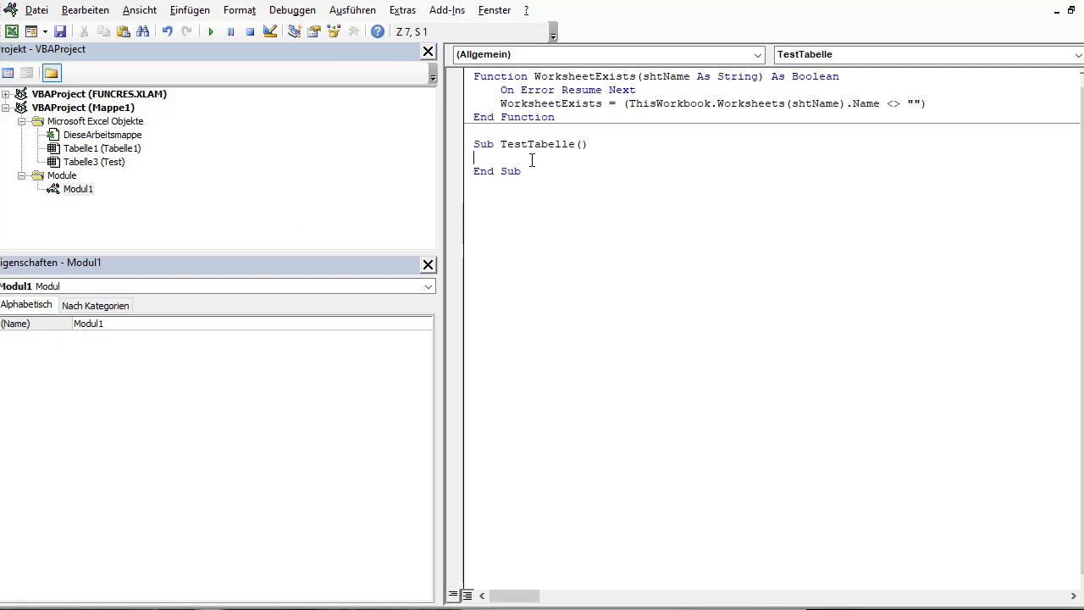
pyautogui.write('If WorksheetExists("Test") Then     MsgBox ("Tabellenblatt gefunden") Else     MsgBox ("Tabellenblatt NICHT gefunden") End If')
pyautogui.doubleClick(558, 158)
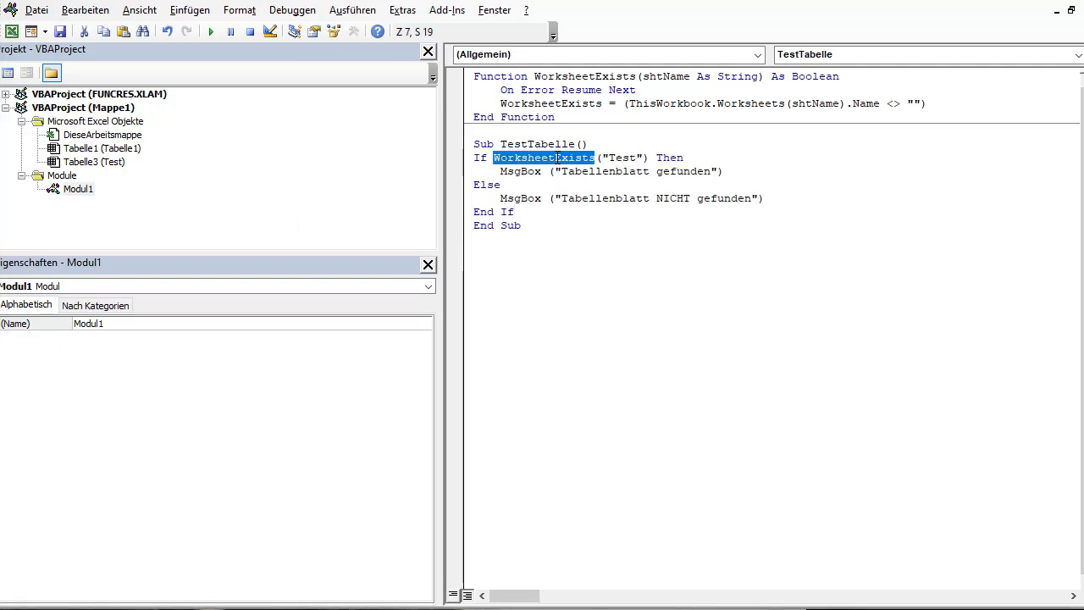
pyautogui.click(621, 158)
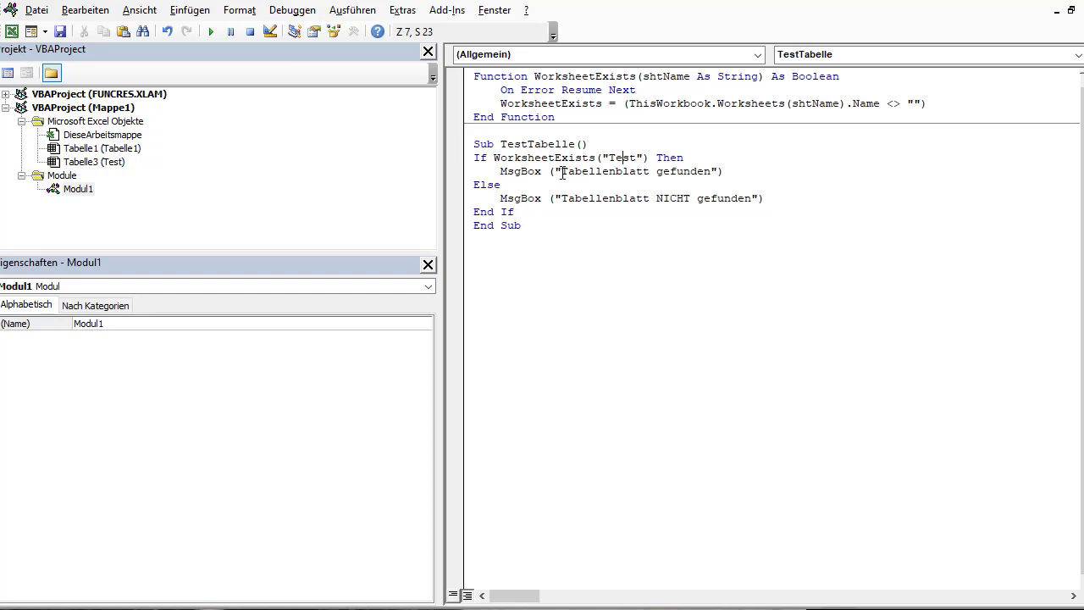
pyautogui.moveTo(562, 172); pyautogui.dragTo(703, 175)
pyautogui.click(570, 200)
# - Run TestTabelle and dismiss the 'Tabellenblatt gefunden' message
pyautogui.click(521, 144)
pyautogui.click(210, 33)
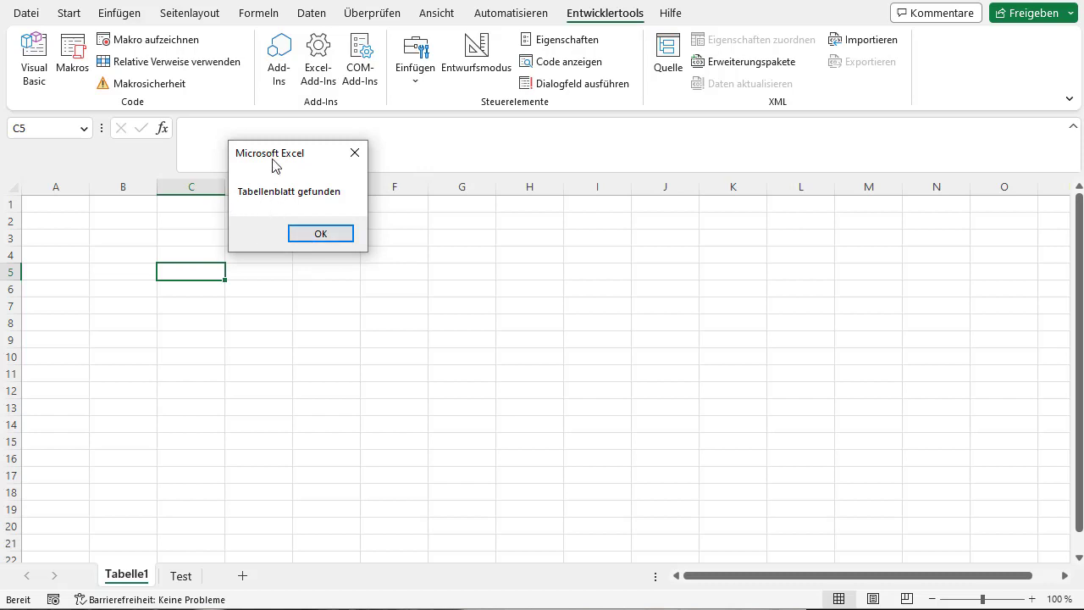
pyautogui.moveTo(273, 159); pyautogui.dragTo(306, 203)
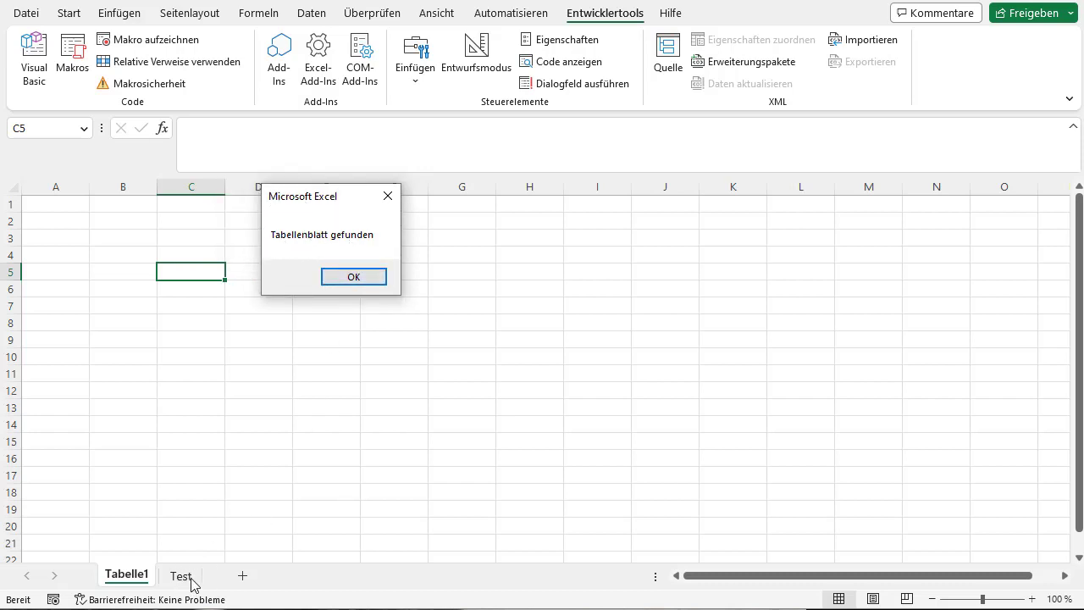
pyautogui.click(375, 283)
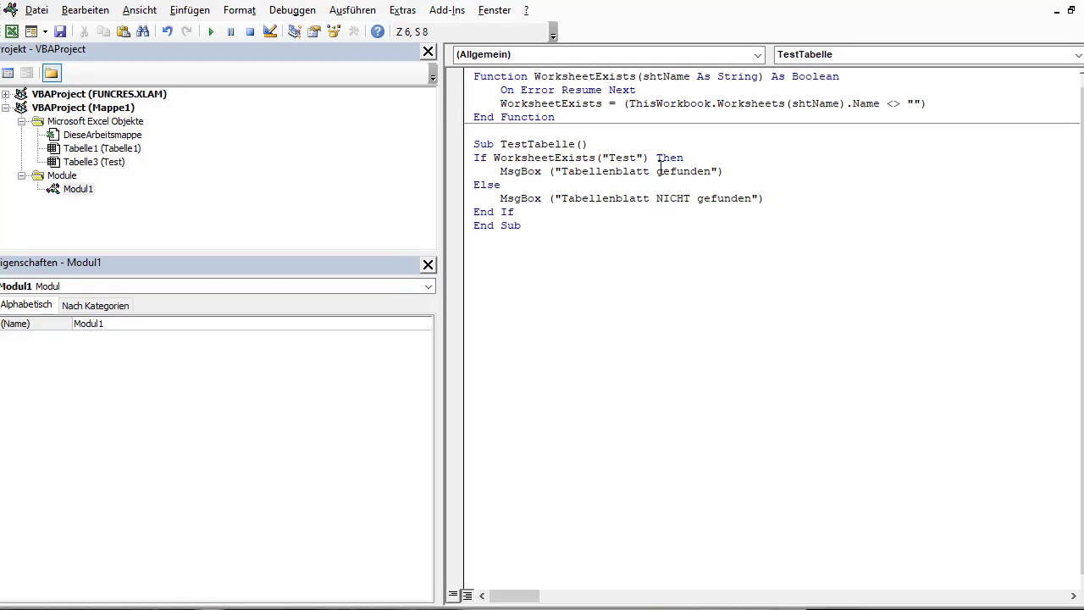
# - Change the checked sheet to "Test123", rerun, and dismiss 'Tabellenblatt NICHT gefunden'
pyautogui.click(640, 158)
pyautogui.write('123')
pyautogui.click(211, 31)
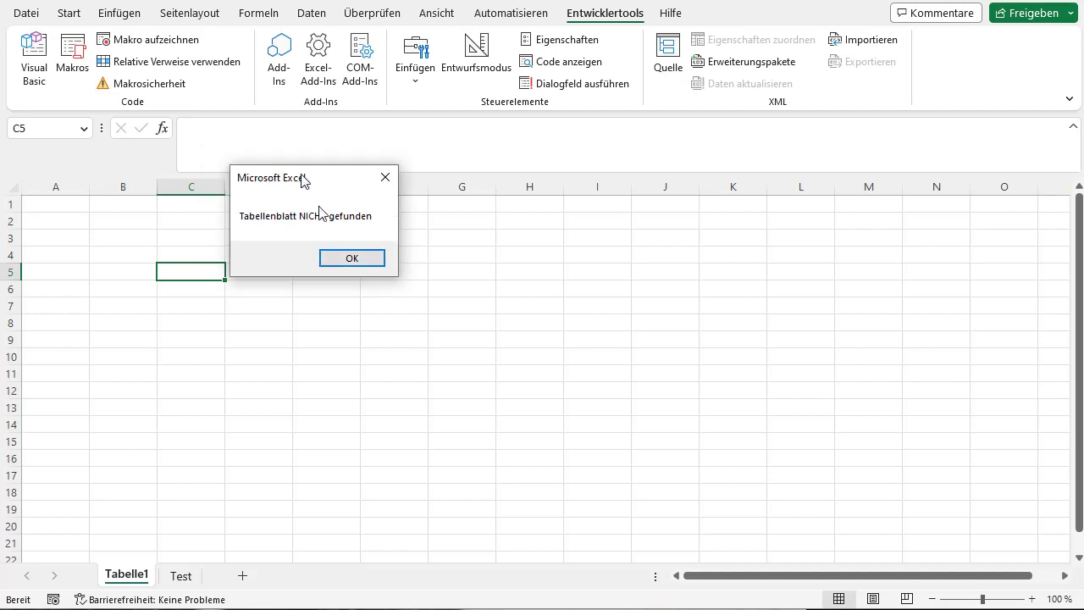
pyautogui.moveTo(285, 152); pyautogui.dragTo(322, 218)
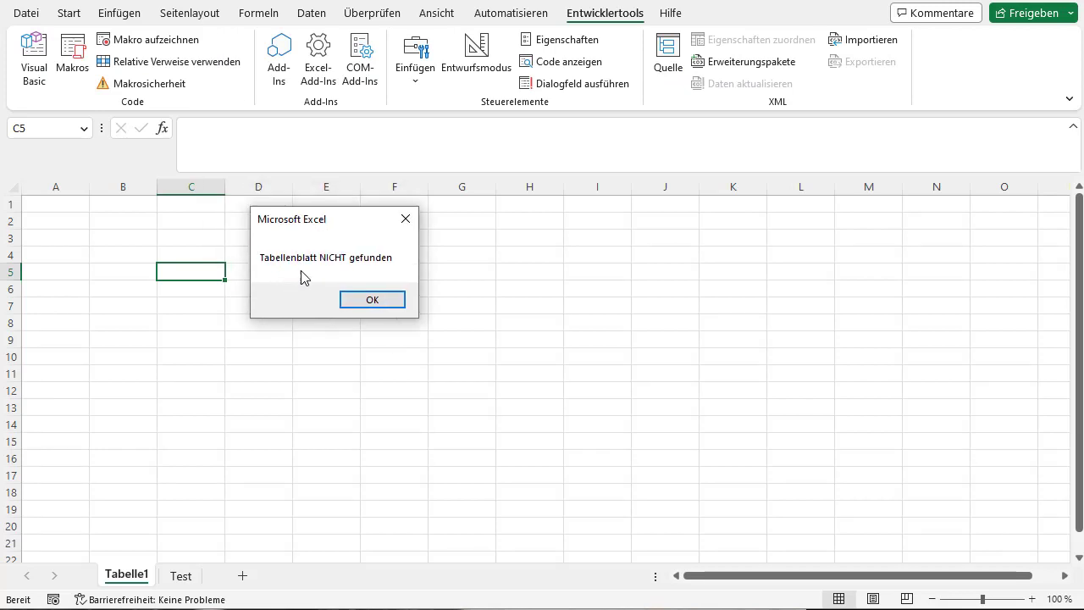
pyautogui.click(372, 301)
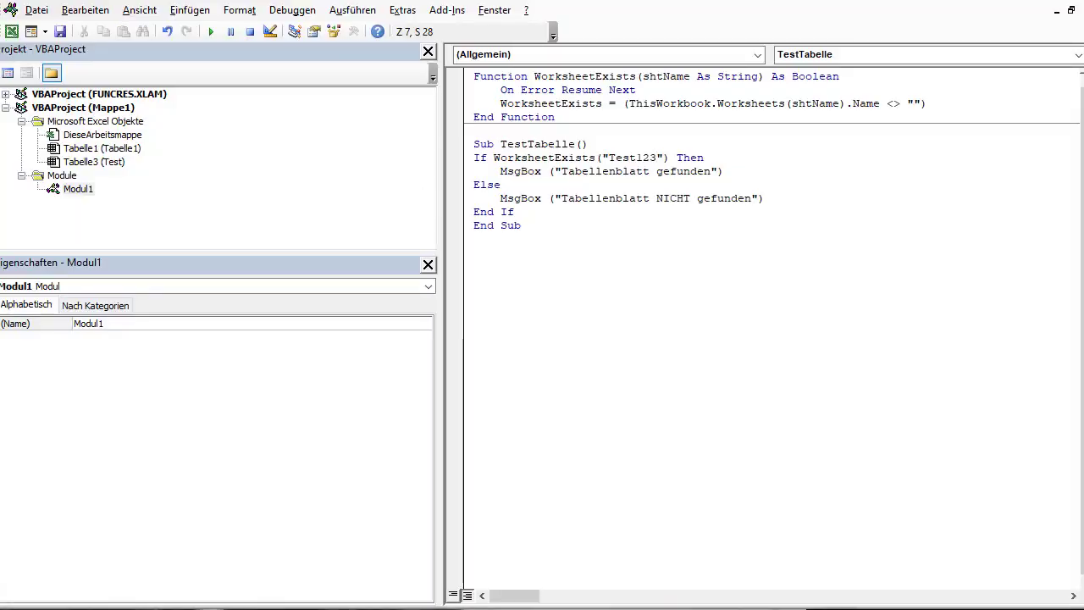